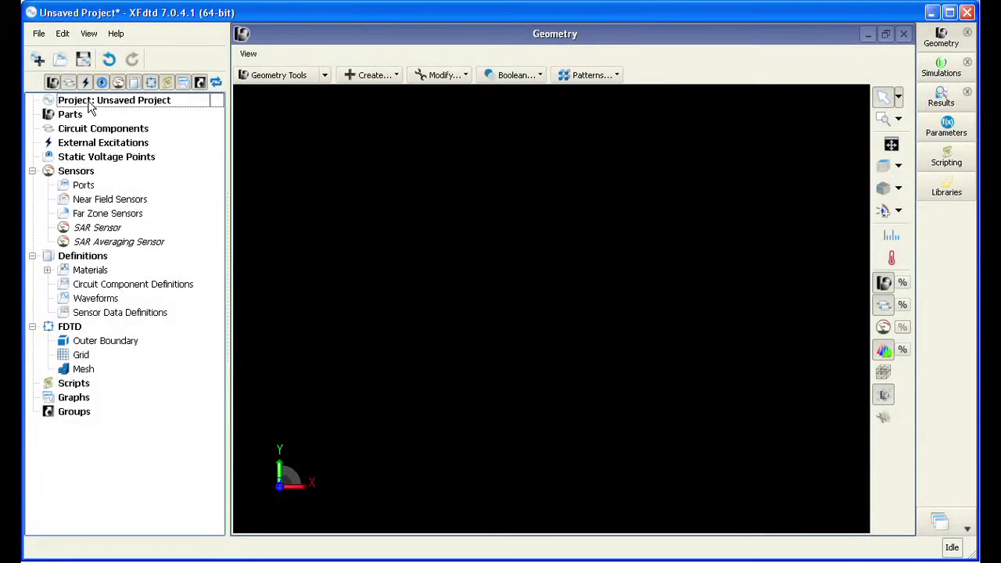
Import the CAD file jetta_colors.sat and view the car from a three-quarter front angle.
left_click(39, 33)
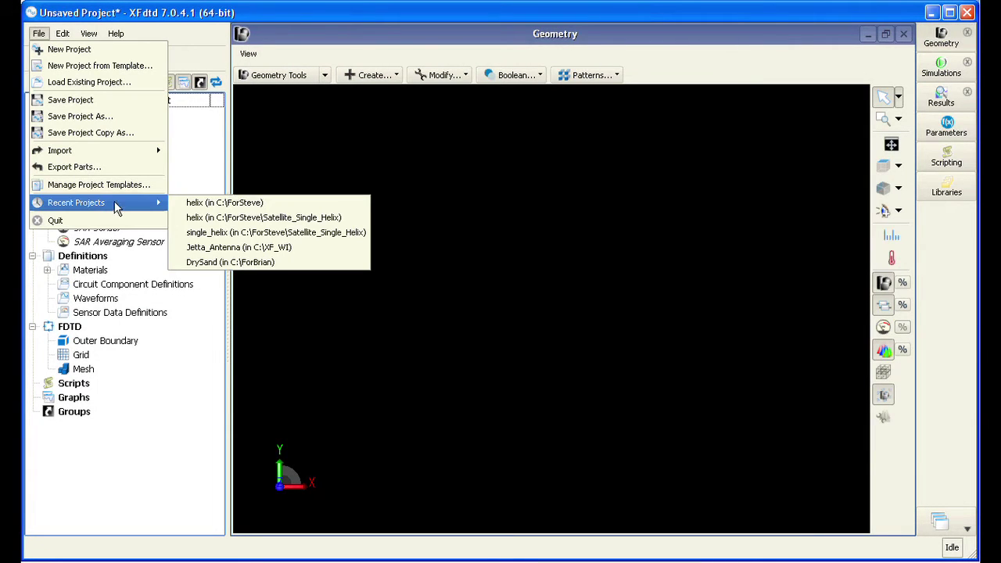
mouse_move(119, 153)
left_click(200, 151)
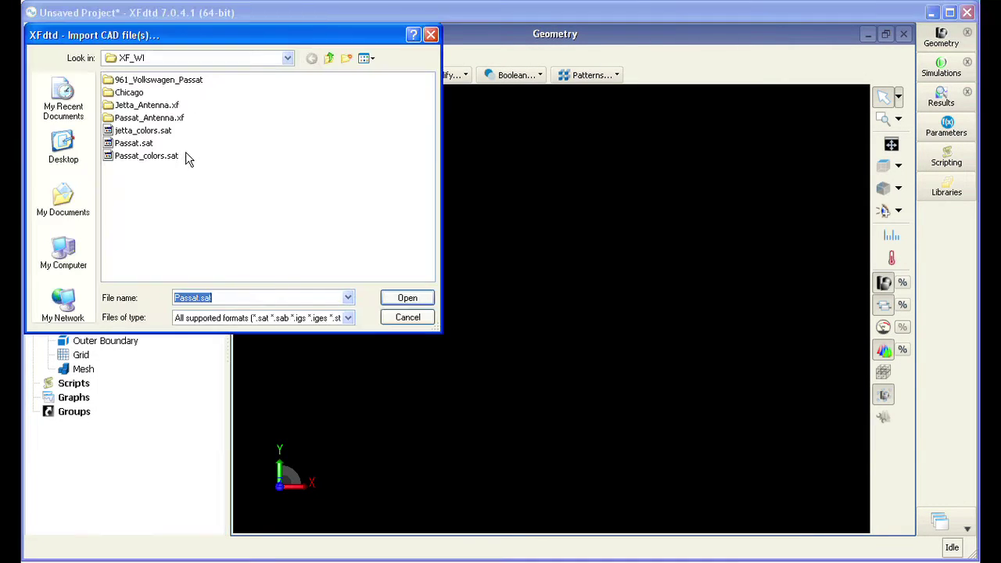
left_click(144, 130)
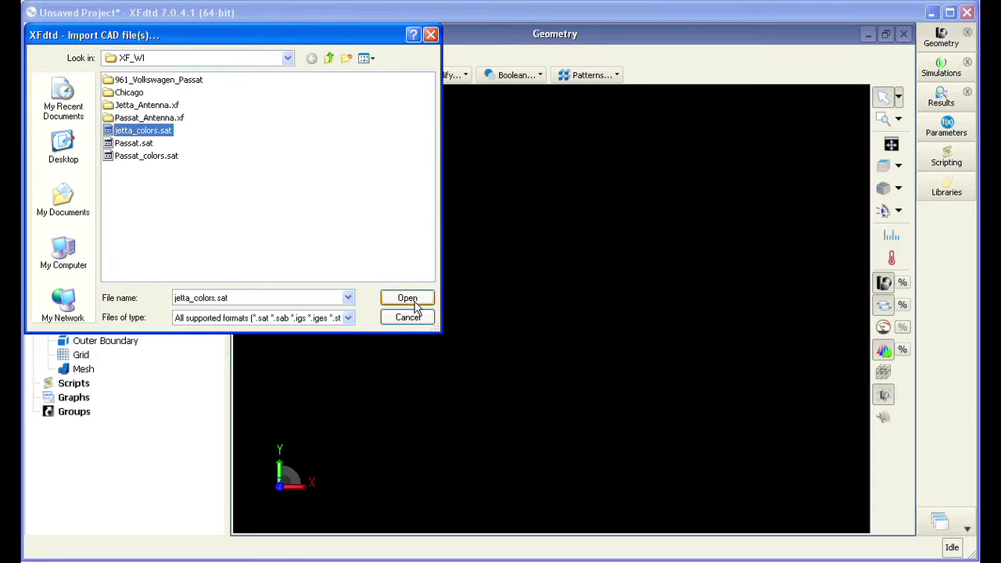
left_click(413, 302)
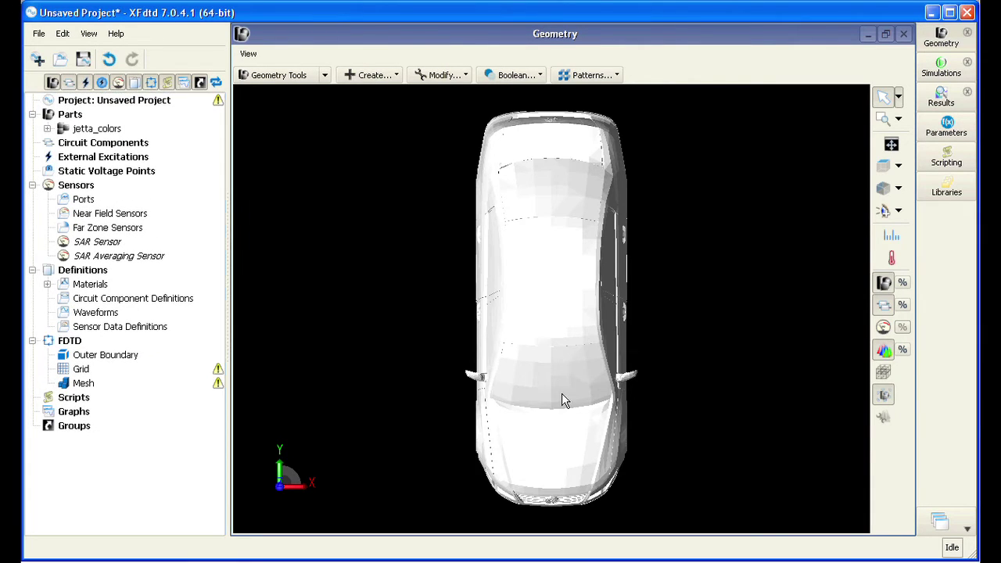
left_click_drag(561, 402, 588, 327)
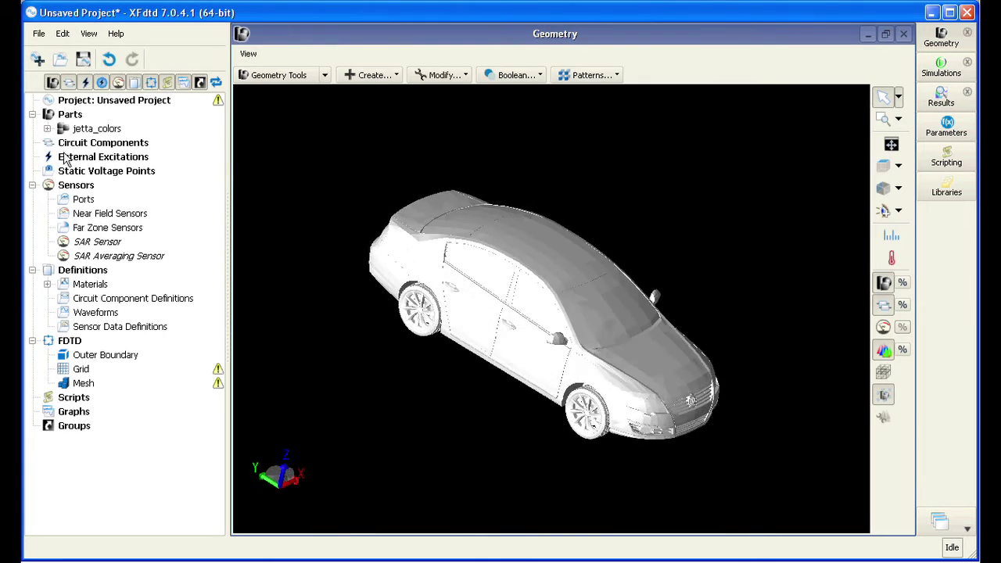
Expand the jetta_colors assembly and highlight its first six parts to identify each one.
left_click(47, 129)
left_click(118, 144)
left_click(123, 158)
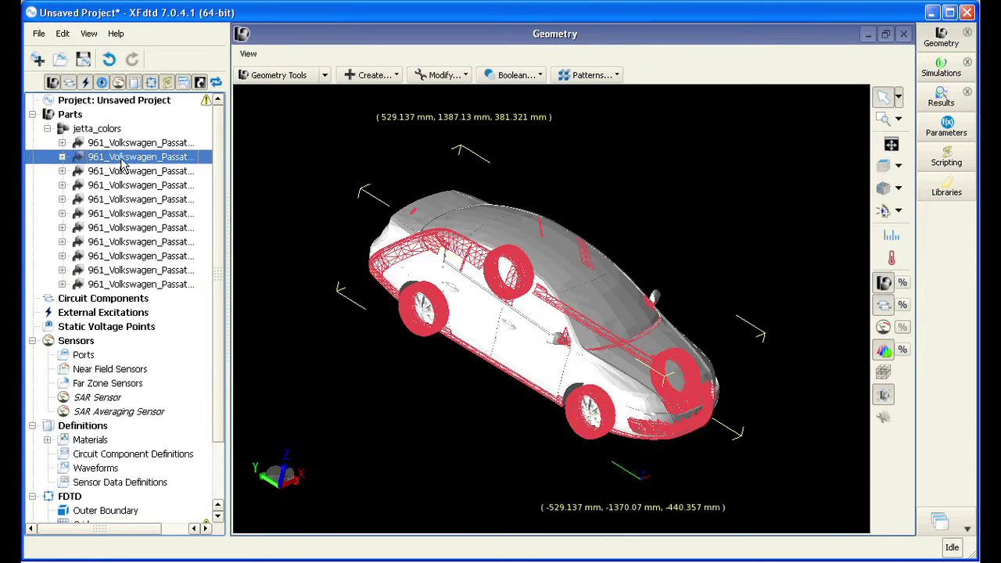
left_click(127, 171)
left_click(129, 188)
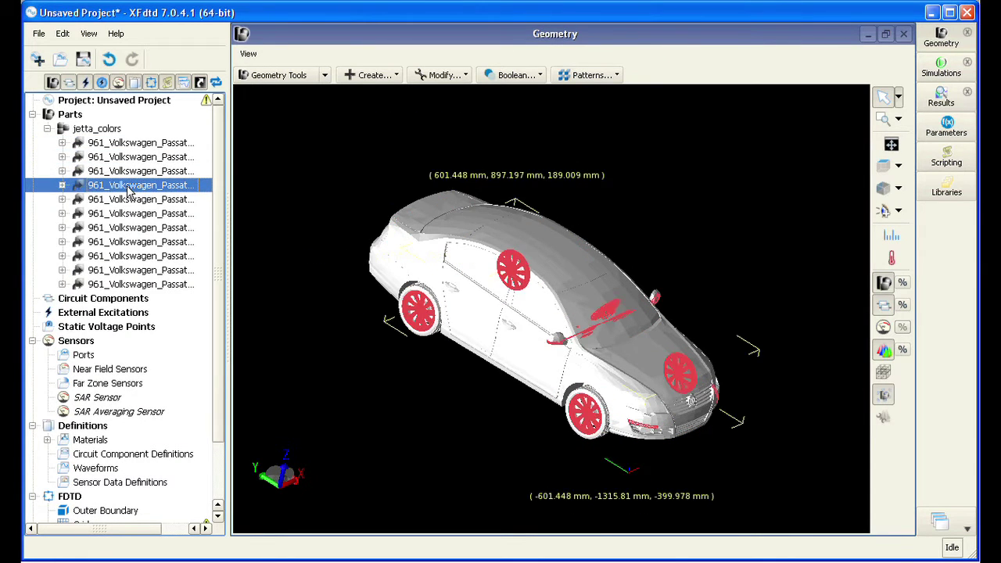
left_click(134, 198)
left_click(142, 214)
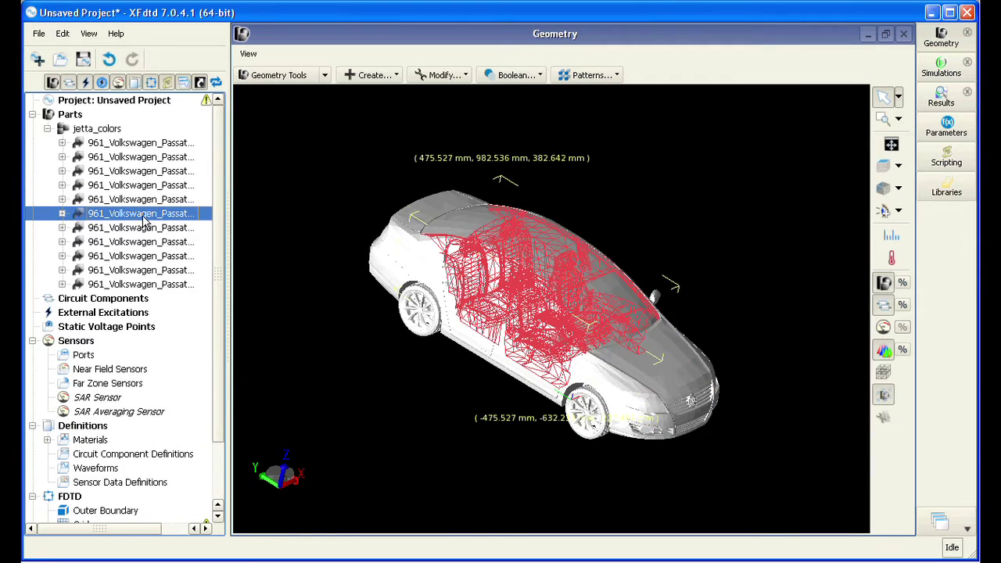
Rename the fifth part to Windows and the fourth to HubCaps/SteeringWheel.
left_click(138, 200)
type("Windows")
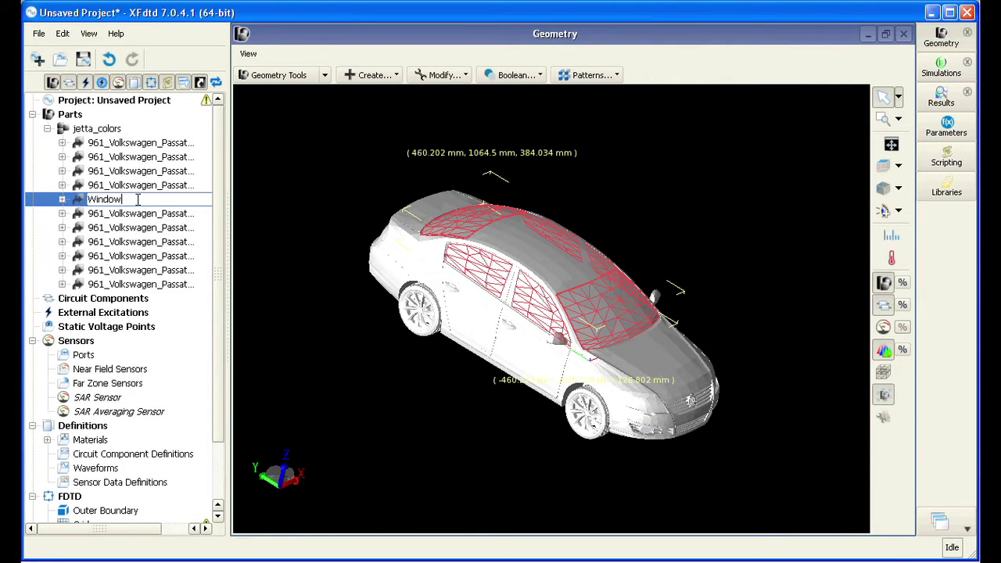
left_click(138, 188)
left_click(136, 186)
type("Hub")
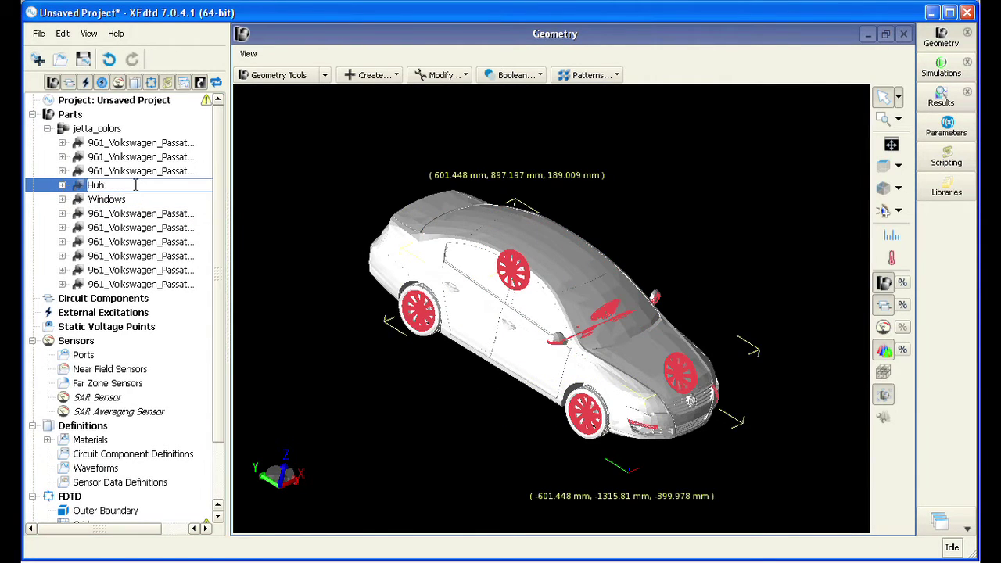
type("Caps/SteeringWheel")
left_click(153, 202)
Rename the third part to TailLights.
double_click(149, 171)
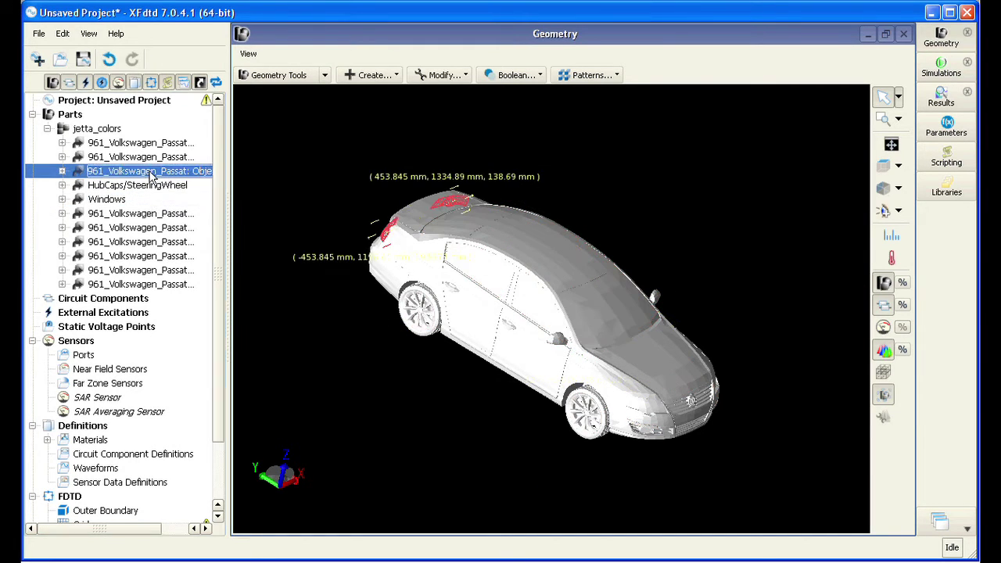
type("TailLights")
left_click(151, 160)
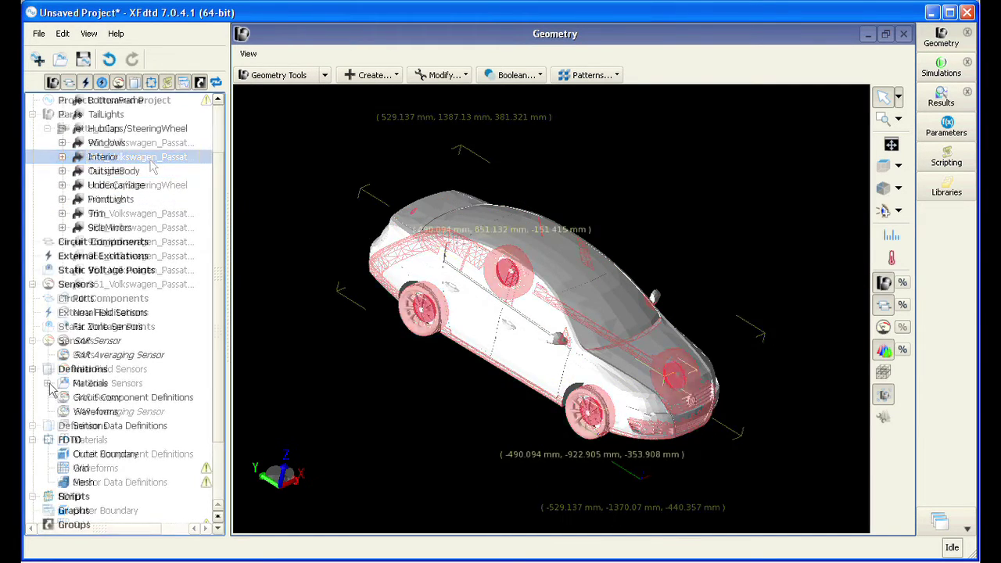
double_click(90, 383)
Add a new material definition named HubCaps under Materials.
left_click(104, 385)
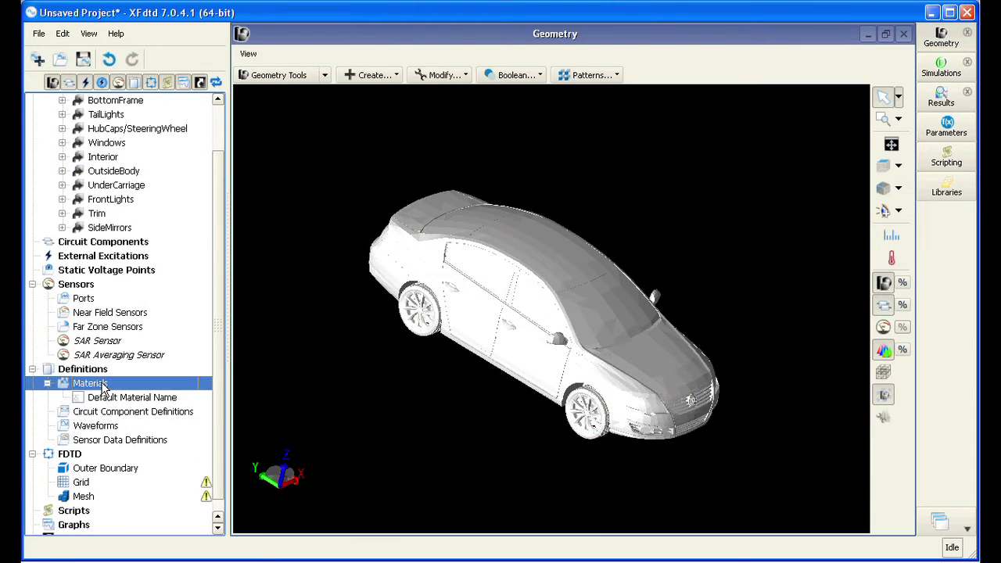
right_click(104, 386)
left_click(112, 392)
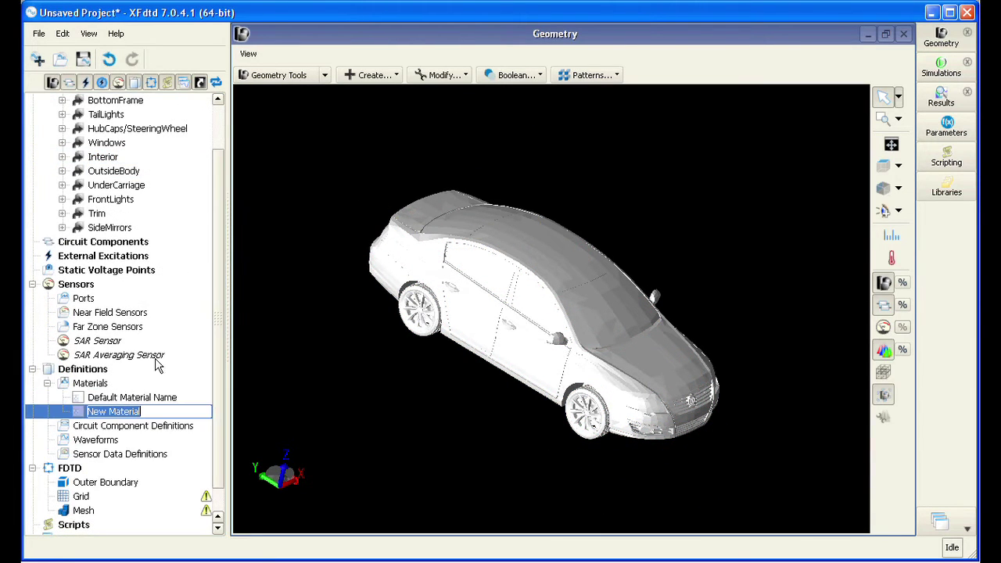
type("HubCaps")
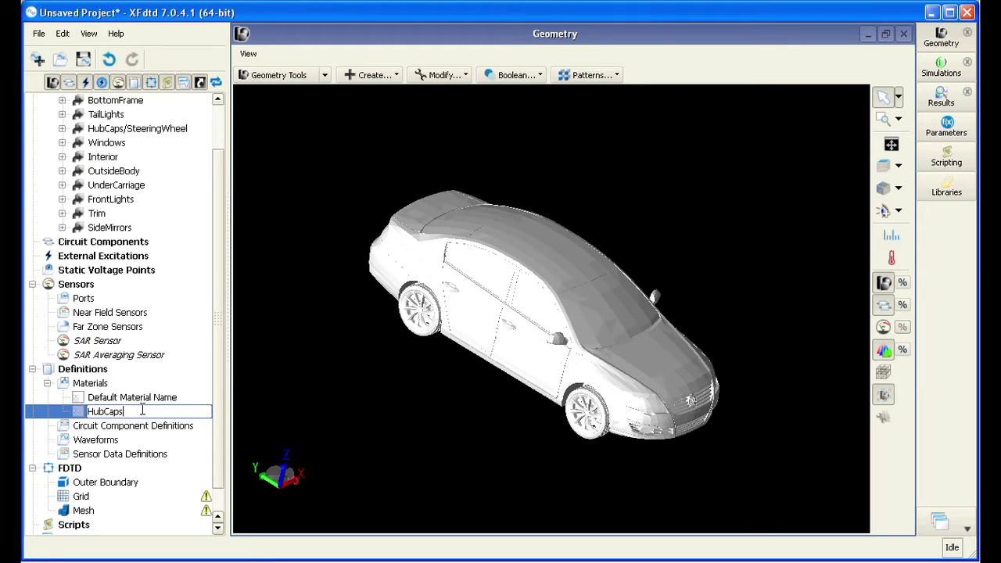
key("Return")
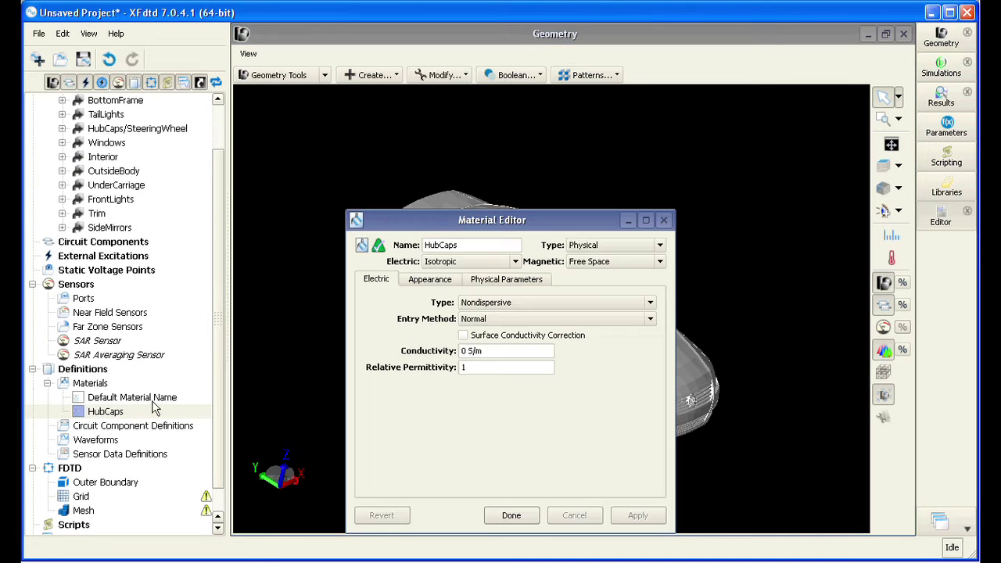
Set the HubCaps conductivity to 0.05 S/m, moving on to relative permittivity.
left_click_drag(477, 224, 483, 114)
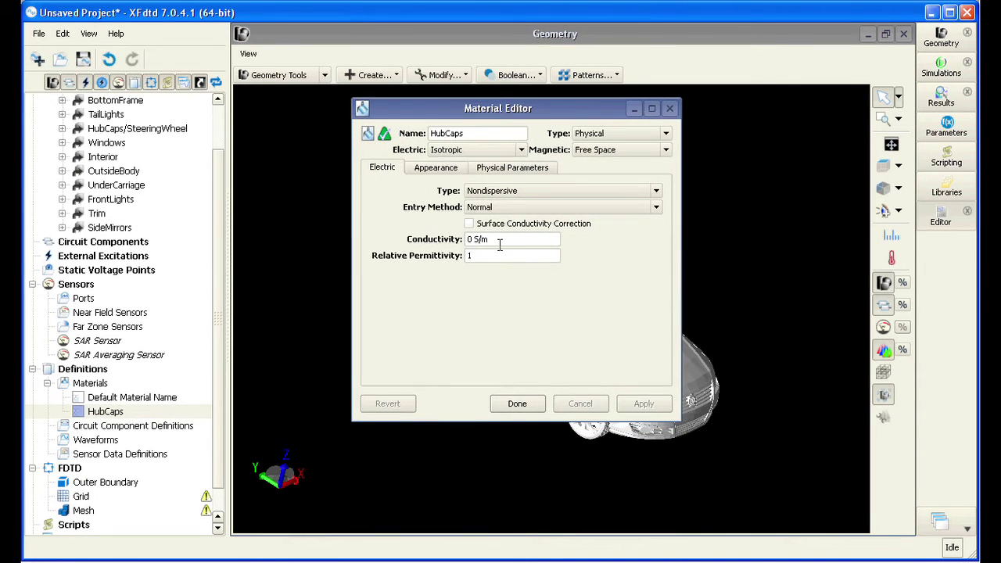
left_click(469, 240)
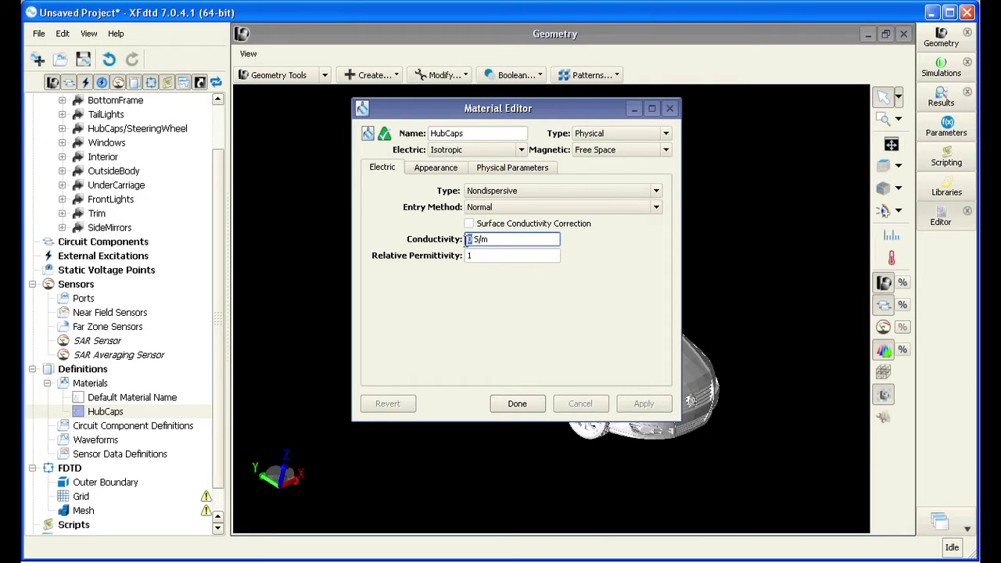
type(".05")
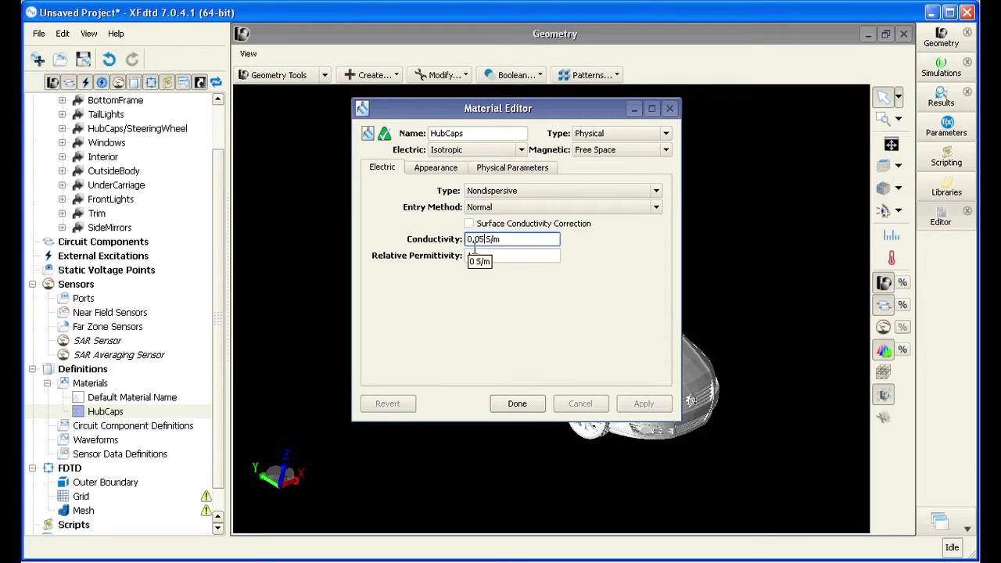
key("Tab")
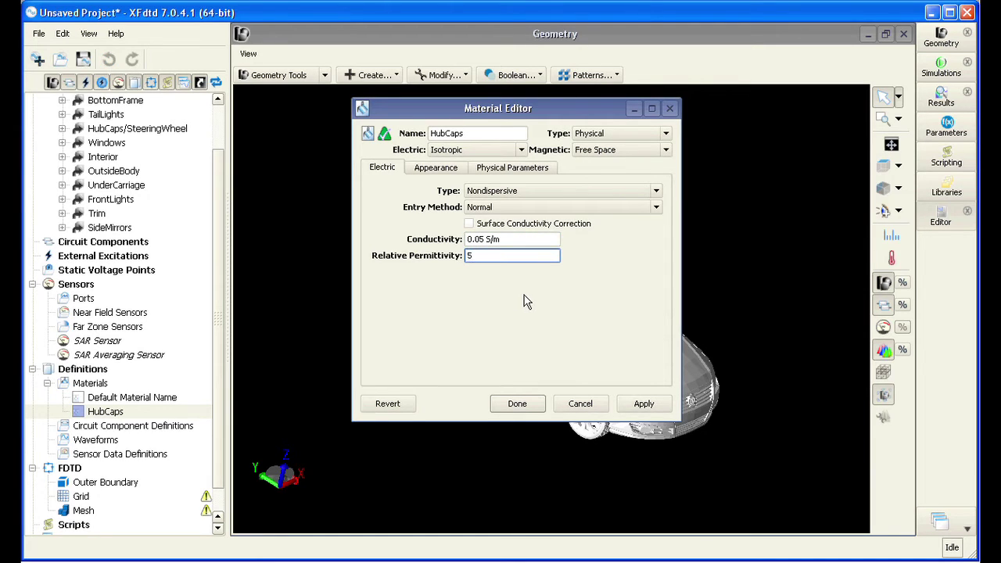
Give HubCaps the Dark gray preset face colour, apply it, and finish editing.
left_click(444, 169)
left_click(516, 193)
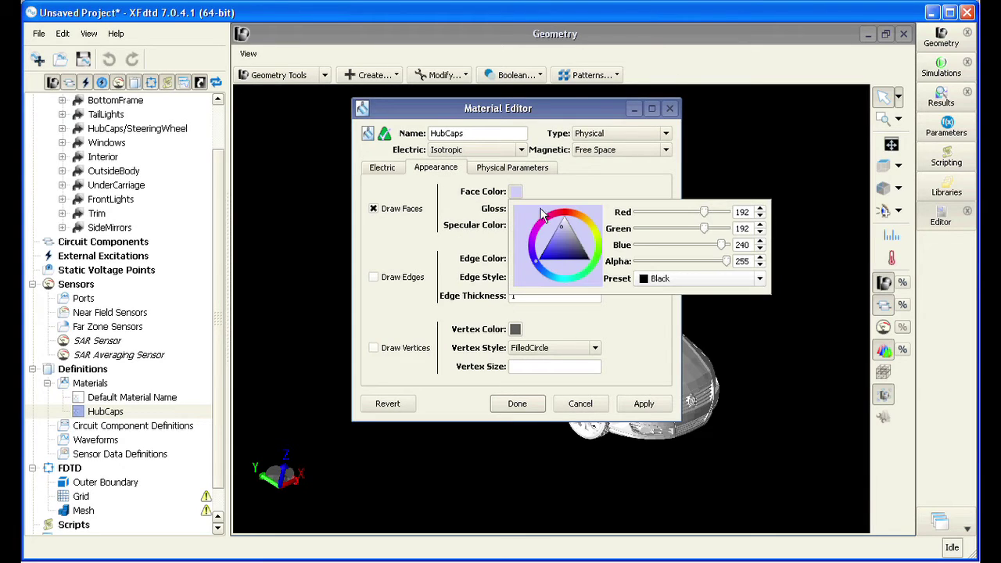
left_click(752, 286)
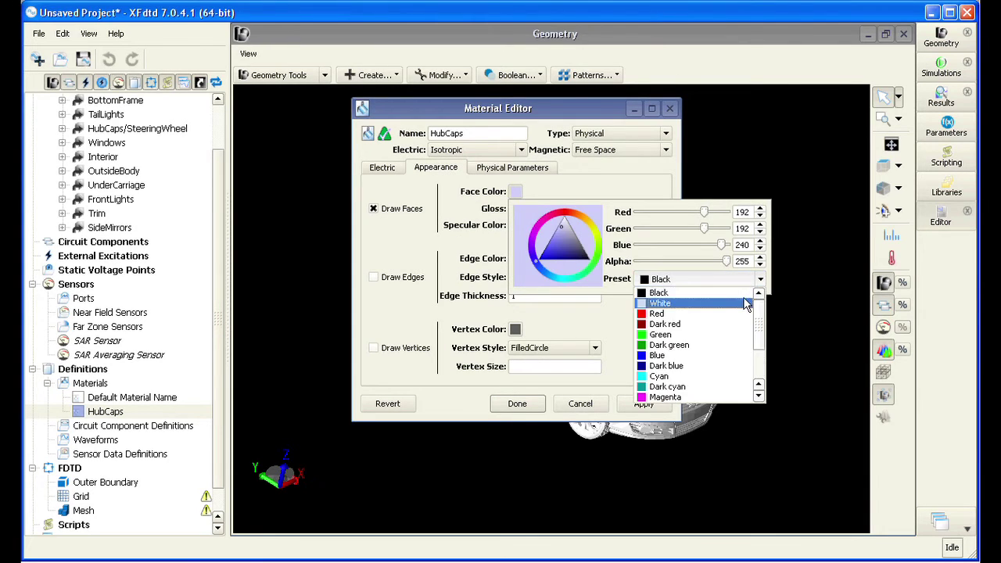
scroll(739, 313, "down", 2)
left_click(696, 389)
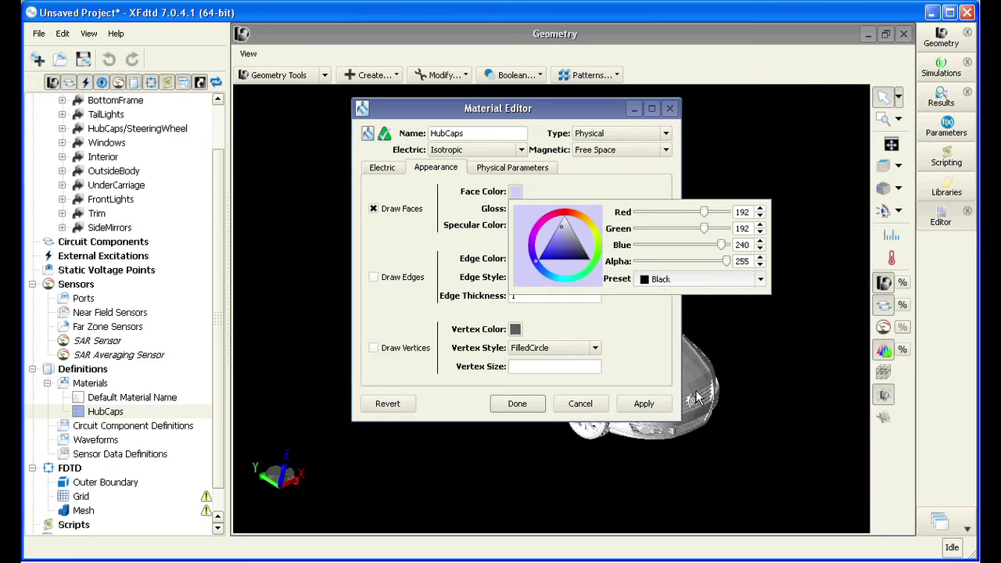
left_click(646, 405)
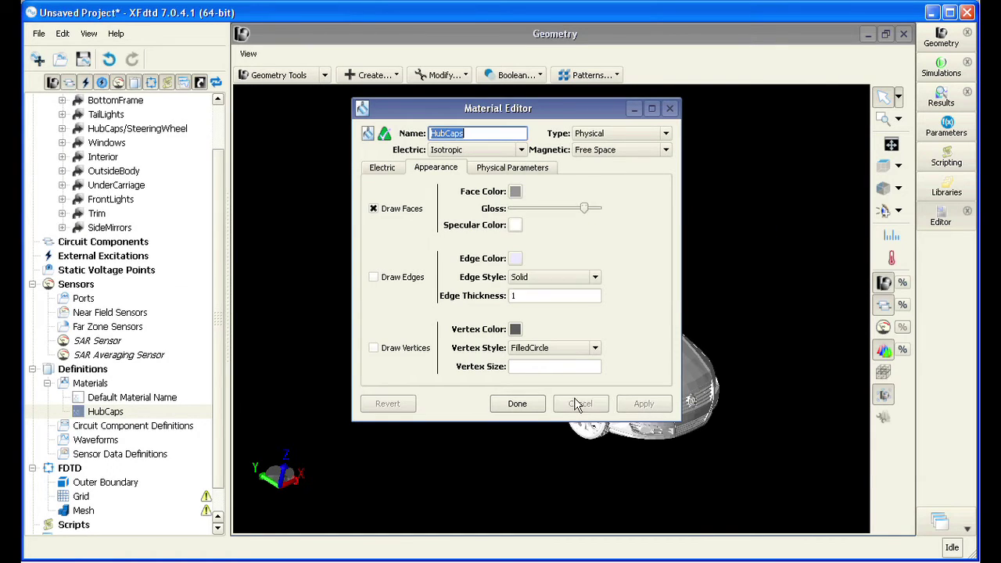
left_click(537, 404)
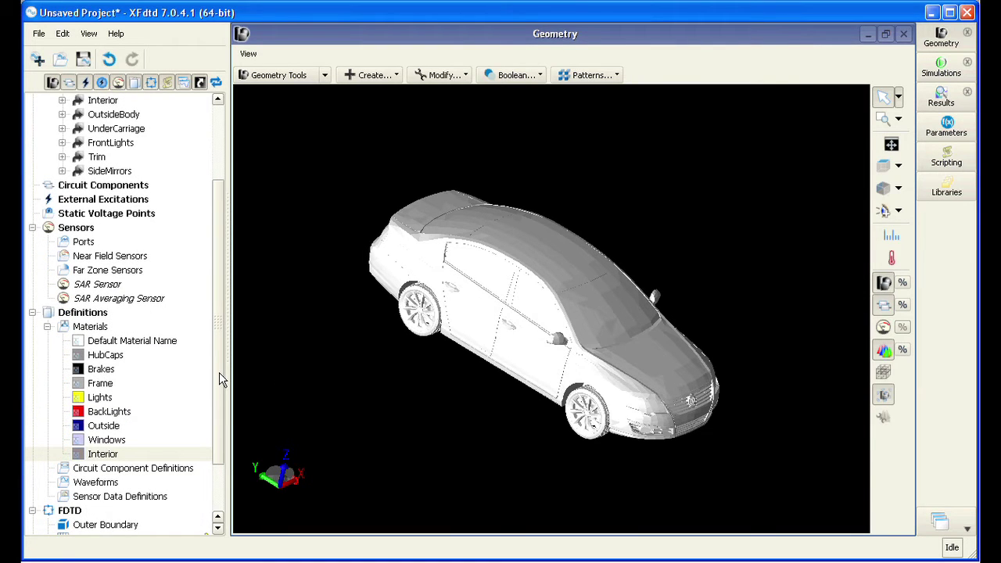
Assign the HubCaps and Brakes materials to the HubCaps/SteeringWheel and Brakes parts.
left_click_drag(219, 372, 223, 290)
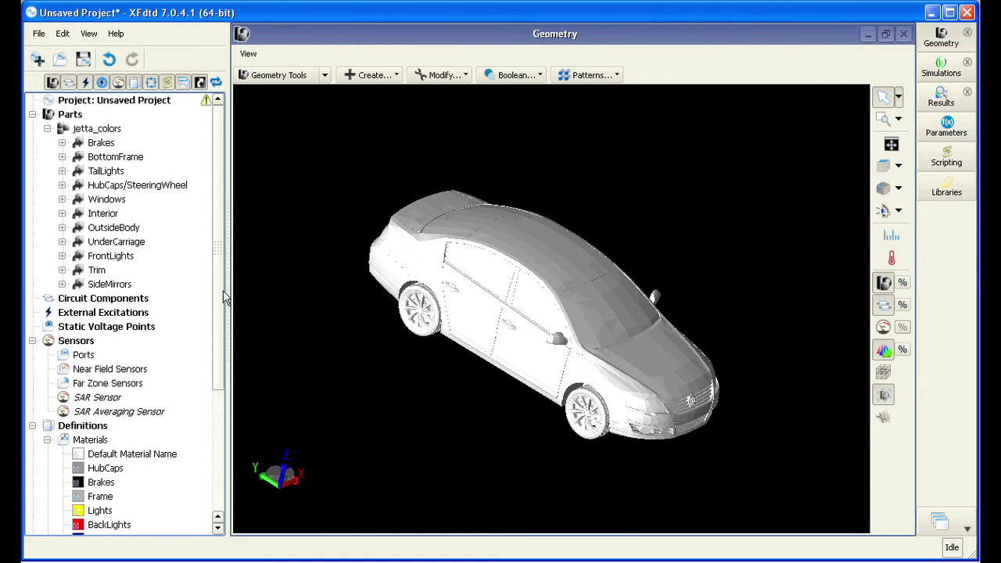
left_click_drag(110, 470, 126, 197)
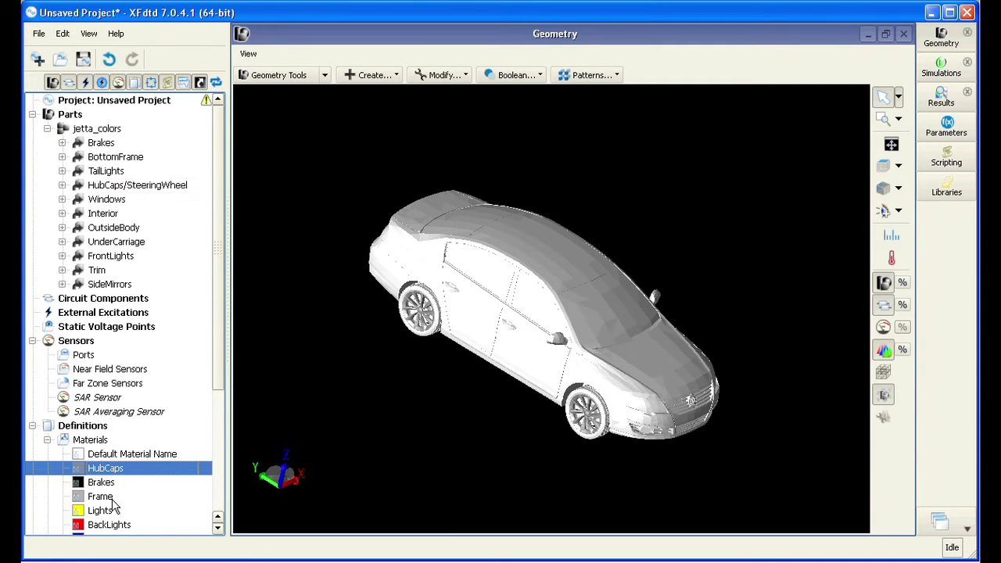
left_click_drag(102, 483, 108, 147)
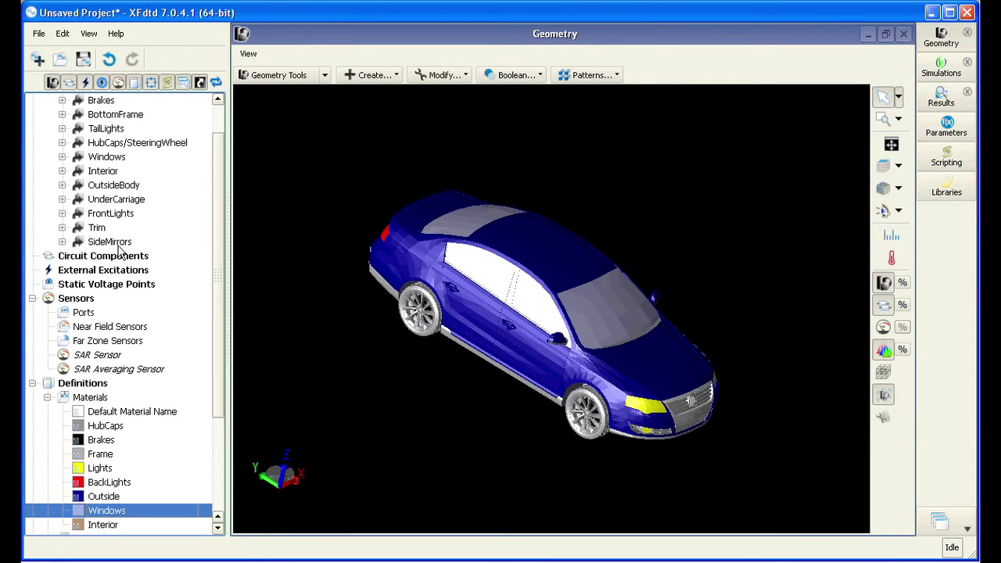
scroll(120, 195, "up", 1)
left_click(121, 130)
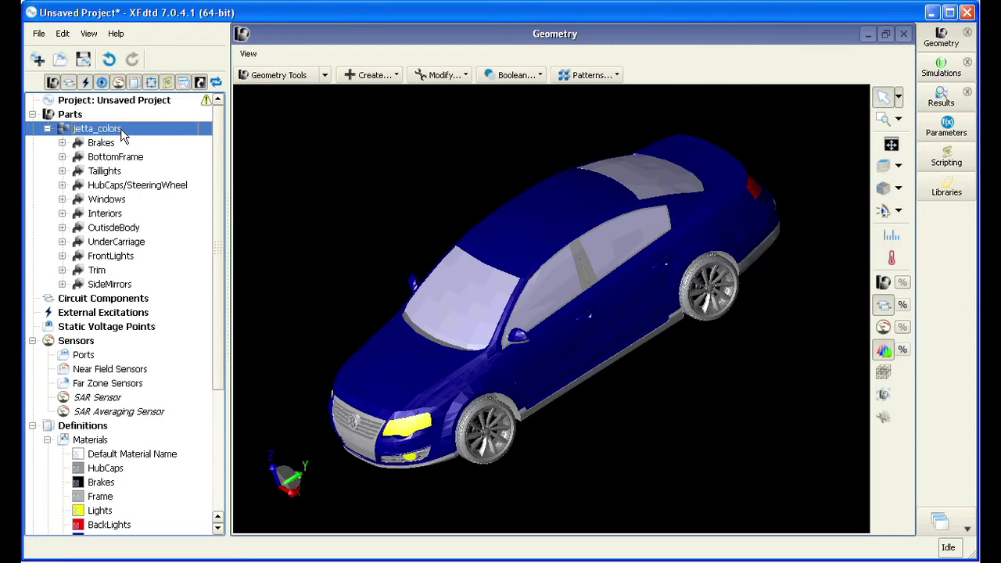
left_click(122, 144)
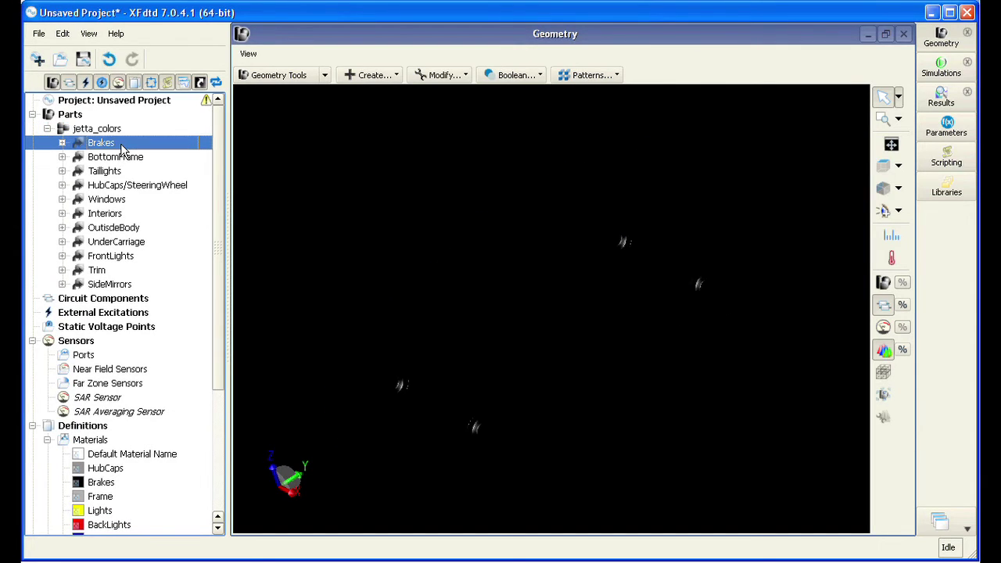
left_click(122, 159)
left_click(121, 172)
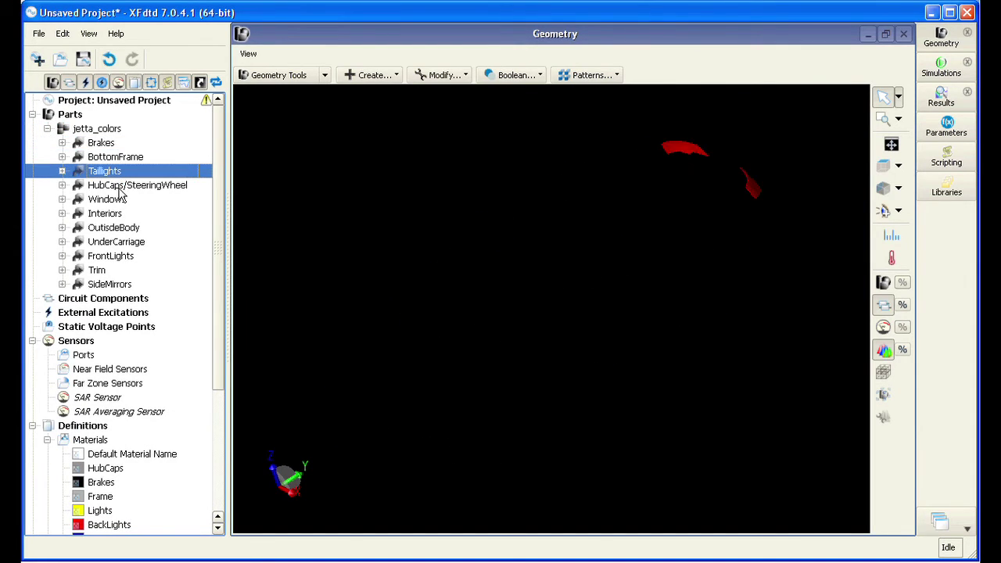
left_click(121, 187)
left_click(121, 201)
left_click(121, 214)
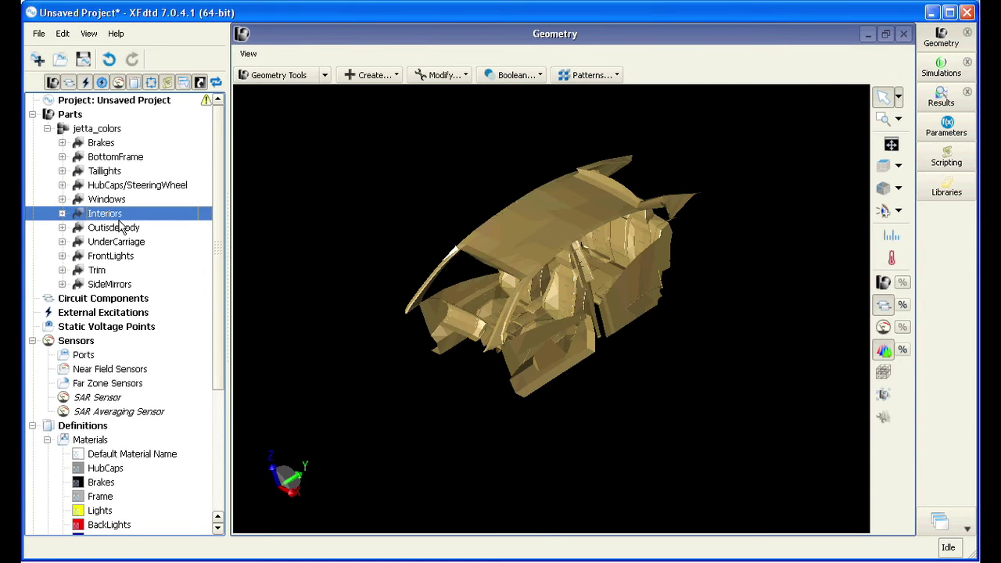
left_click(122, 228)
left_click(122, 245)
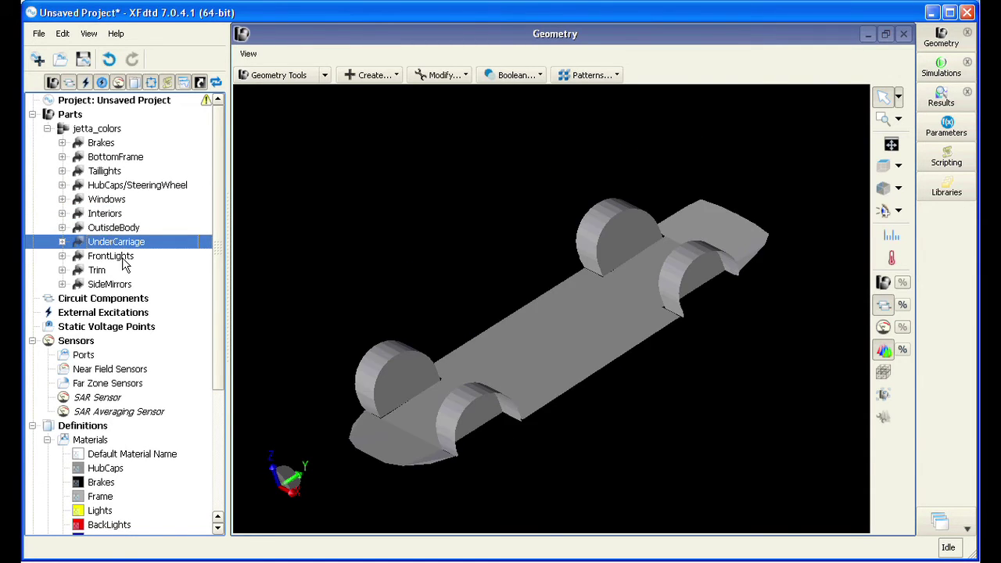
left_click(123, 258)
left_click(123, 272)
left_click(126, 287)
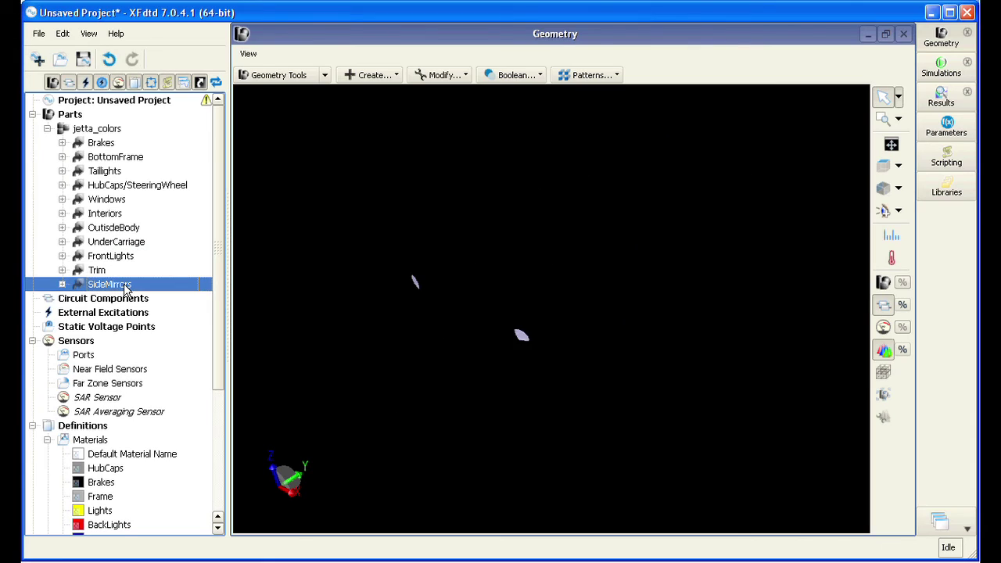
left_click(146, 217)
left_click_drag(503, 327, 568, 330)
left_click(122, 227)
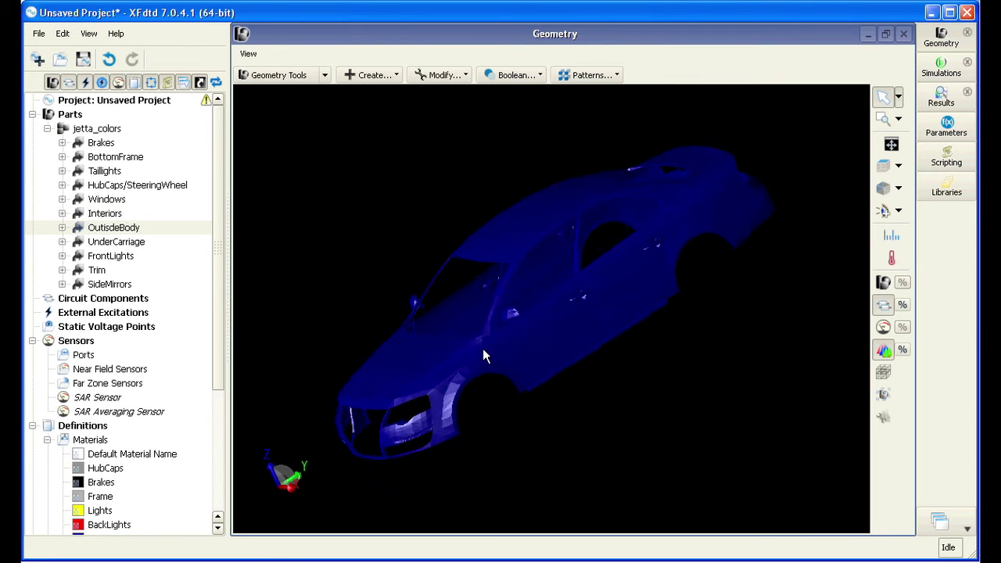
mouse_move(482, 348)
left_mouse_down()
mouse_move(513, 397)
mouse_move(564, 378)
mouse_move(590, 301)
mouse_move(625, 253)
mouse_move(578, 237)
mouse_move(553, 247)
mouse_move(504, 361)
mouse_move(495, 355)
left_mouse_up()
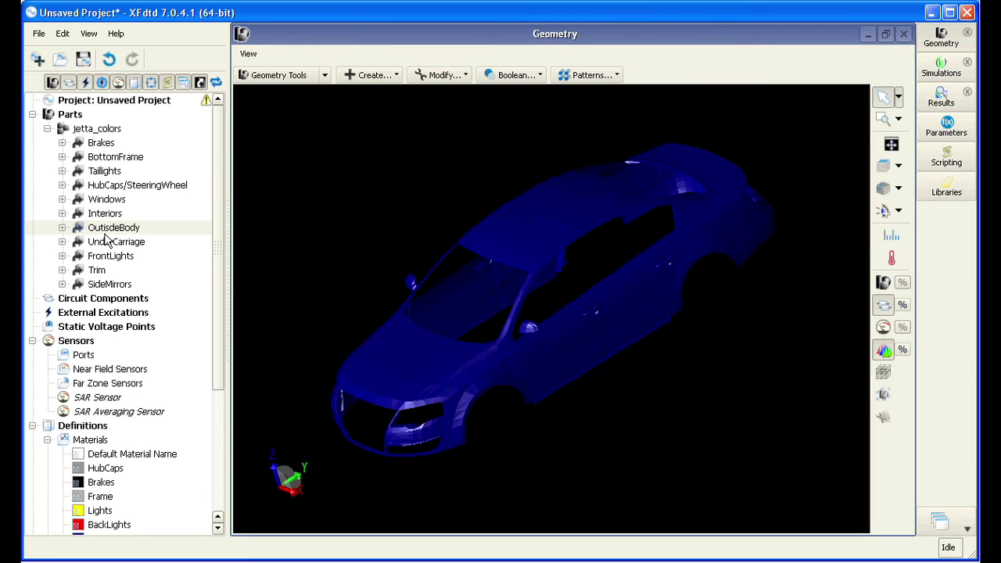
Select the jetta_colors node to display the full coloured sedan.
left_click(105, 130)
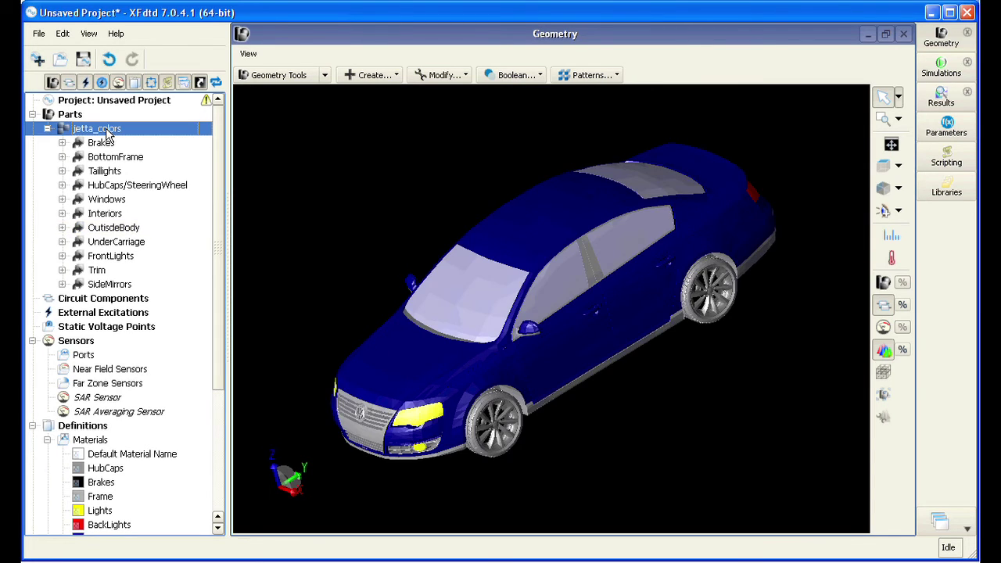